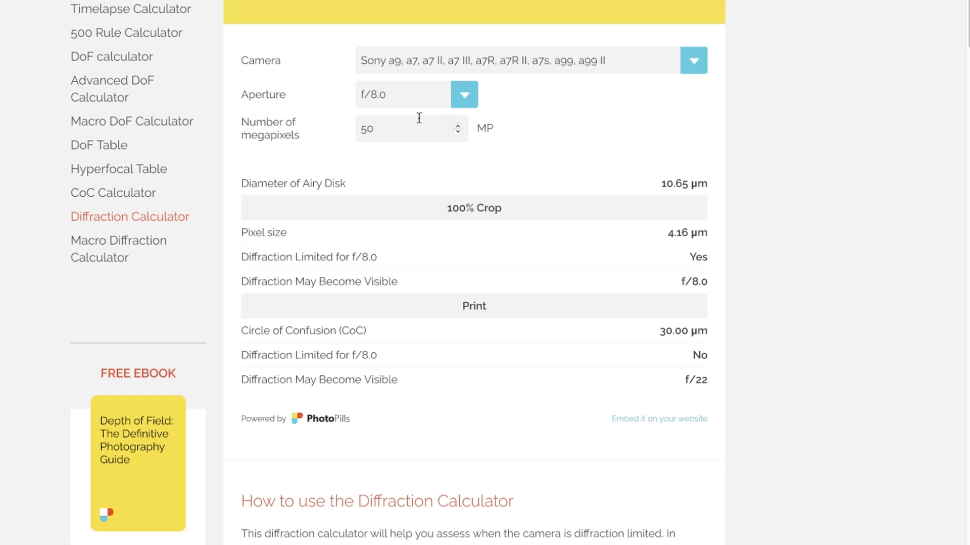
# Set the number of megapixels to 49 for the full-frame Sony camera at f/8.0.
pyautogui.press('BackSpace')
pyautogui.press('BackSpace')
pyautogui.write('49')
pyautogui.click(517, 155)
# Lower the number of megapixels to 47 and recalculate the diffraction results.
pyautogui.click(423, 133)
pyautogui.press('BackSpace')
pyautogui.write('7')
pyautogui.click(570, 226)
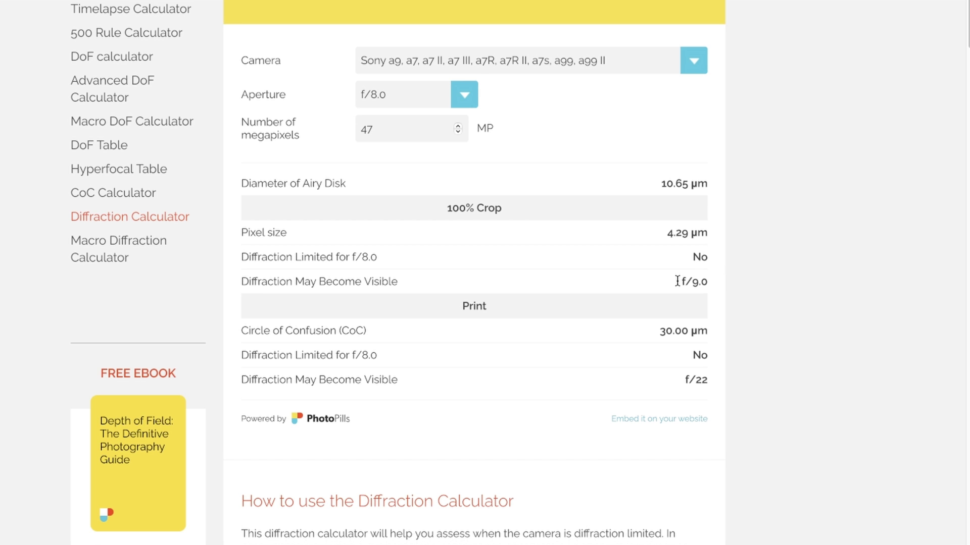
# Highlight the 100% crop aperture where diffraction may become visible, and set the number of megapixels to 45.5.
pyautogui.moveTo(678, 282); pyautogui.dragTo(794, 276)
pyautogui.click(795, 276)
pyautogui.click(379, 119)
pyautogui.press('BackSpace')
pyautogui.write('5.')
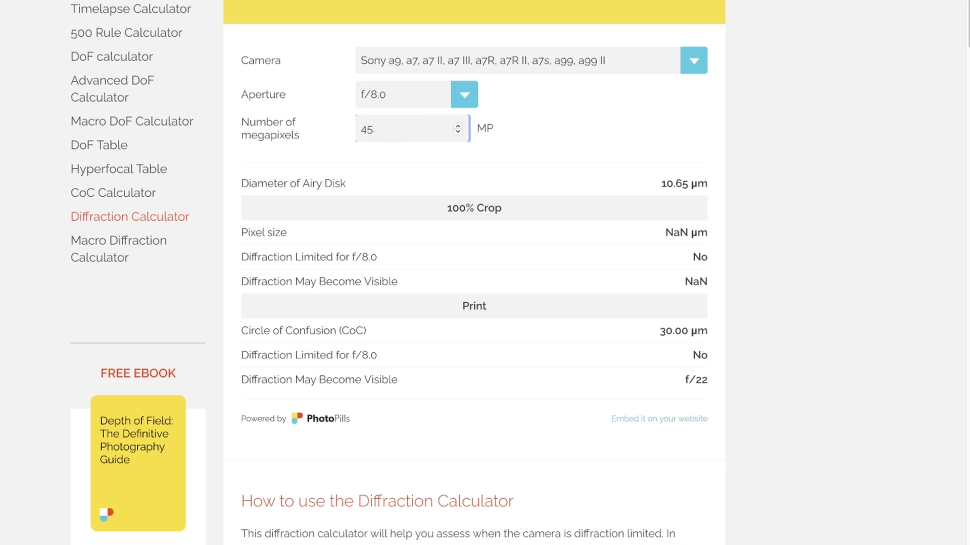
pyautogui.write(' 5')
pyautogui.click(489, 151)
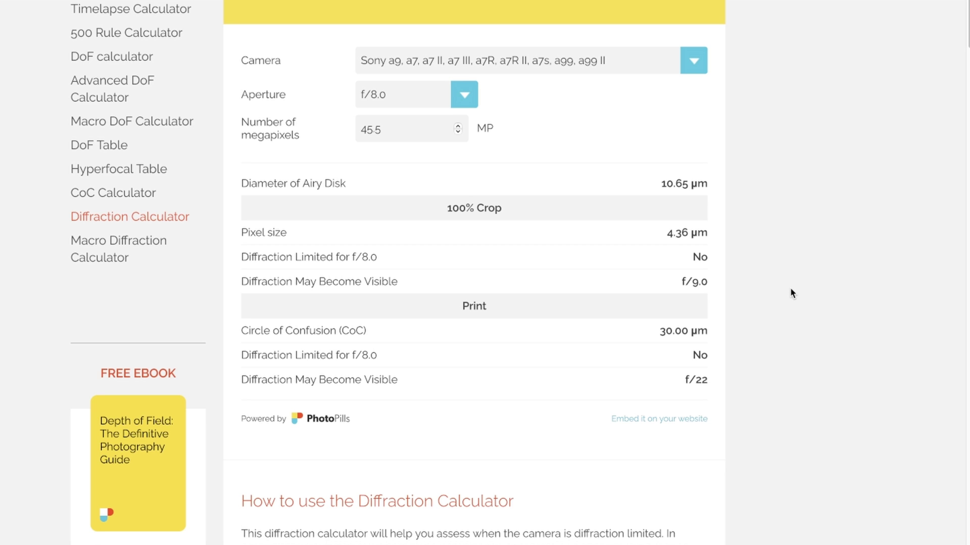
# Set the number of megapixels to 45 and highlight the 100% Crop heading in the results.
pyautogui.click(413, 134)
pyautogui.press('BackSpace')
pyautogui.press('BackSpace')
pyautogui.click(552, 255)
pyautogui.scroll(1, 682, 279)
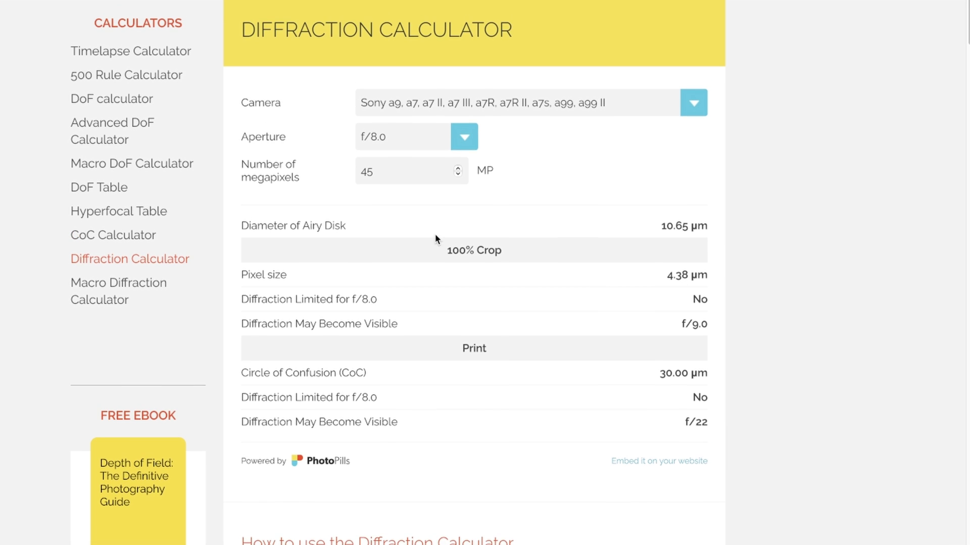
pyautogui.moveTo(446, 252); pyautogui.dragTo(512, 253)
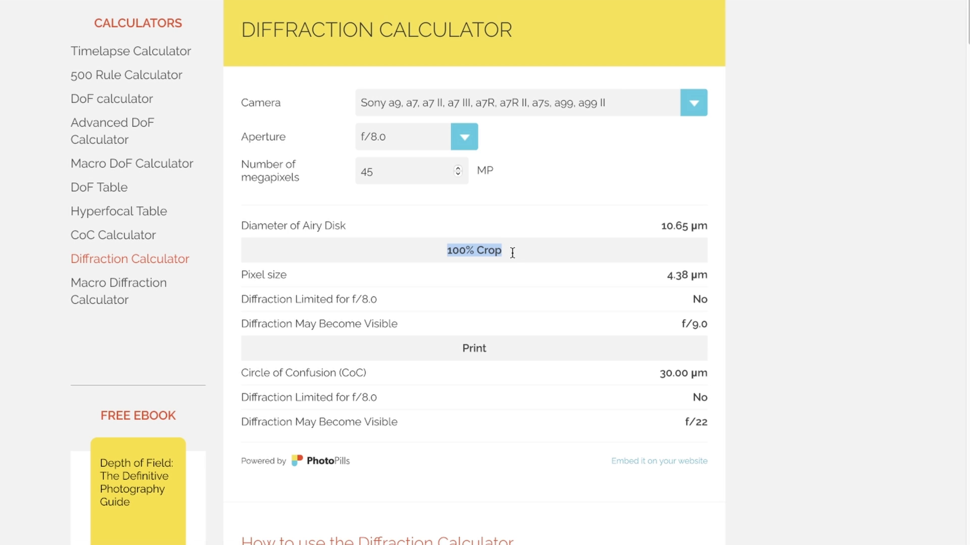
pyautogui.click(507, 203)
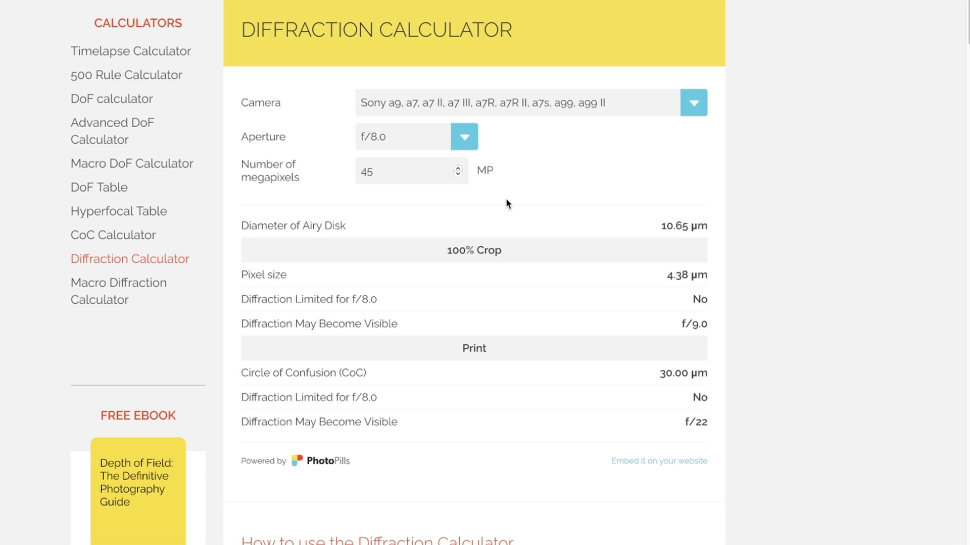
# Set the number of megapixels to 24 and recalculate the diffraction results.
pyautogui.click(411, 158)
pyautogui.hotkey('shift', 'Right')
pyautogui.hotkey('shift', 'Right')
pyautogui.write('24')
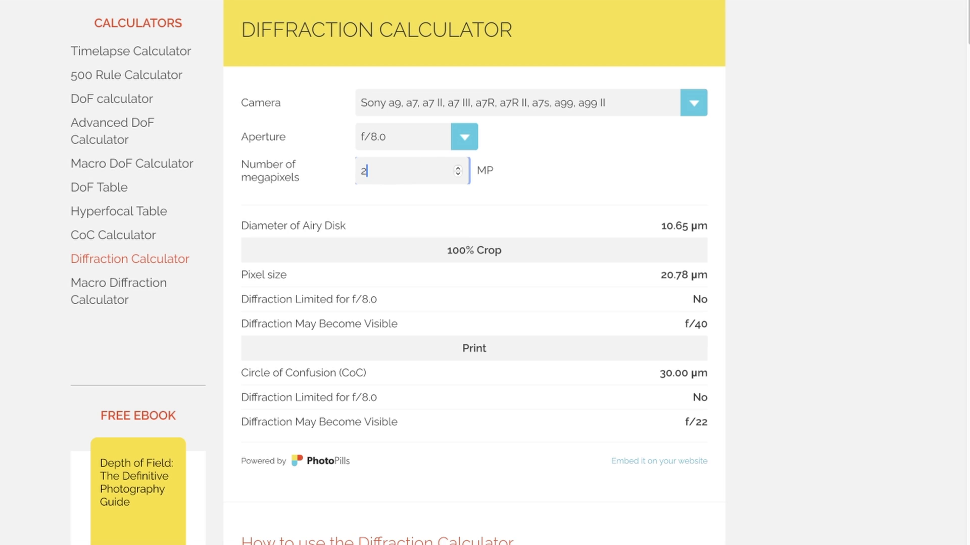
pyautogui.click(544, 163)
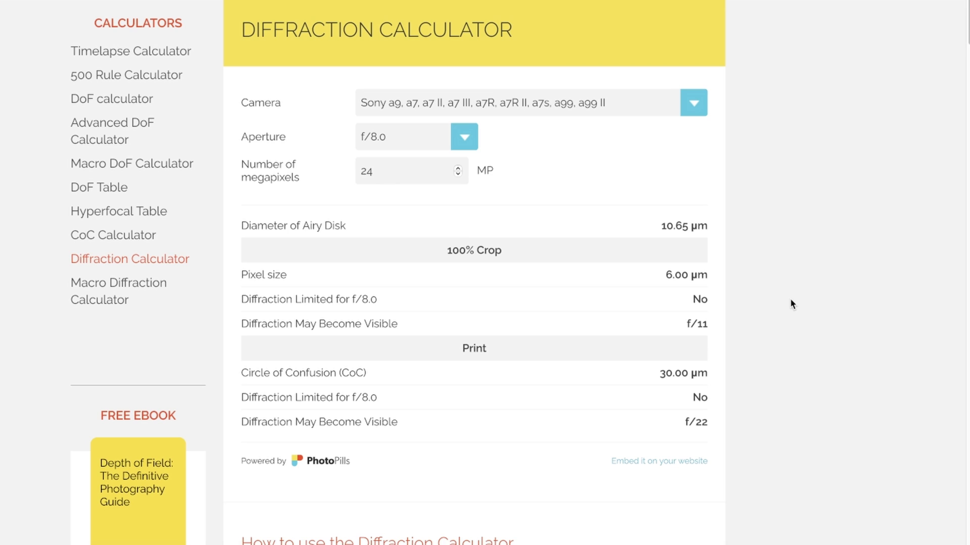
# Change the number of megapixels to 16 and recalculate the diffraction results.
pyautogui.click(409, 166)
pyautogui.click(610, 163)
pyautogui.click(421, 178)
pyautogui.press('BackSpace')
pyautogui.press('BackSpace')
pyautogui.write('16')
pyautogui.click(626, 204)
# Highlight the 100% crop aperture where diffraction may become visible, and set the number of megapixels to 61.
pyautogui.moveTo(687, 326); pyautogui.dragTo(712, 326)
pyautogui.click(712, 328)
pyautogui.press('BackSpace')
pyautogui.press('BackSpace')
pyautogui.write('61')
pyautogui.click(462, 196)
# Try apertures of f/5.6, f/6.3 and f/7.1 in turn for the 61 MP sensor, ending at f/7.1.
pyautogui.click(473, 143)
pyautogui.click(408, 62)
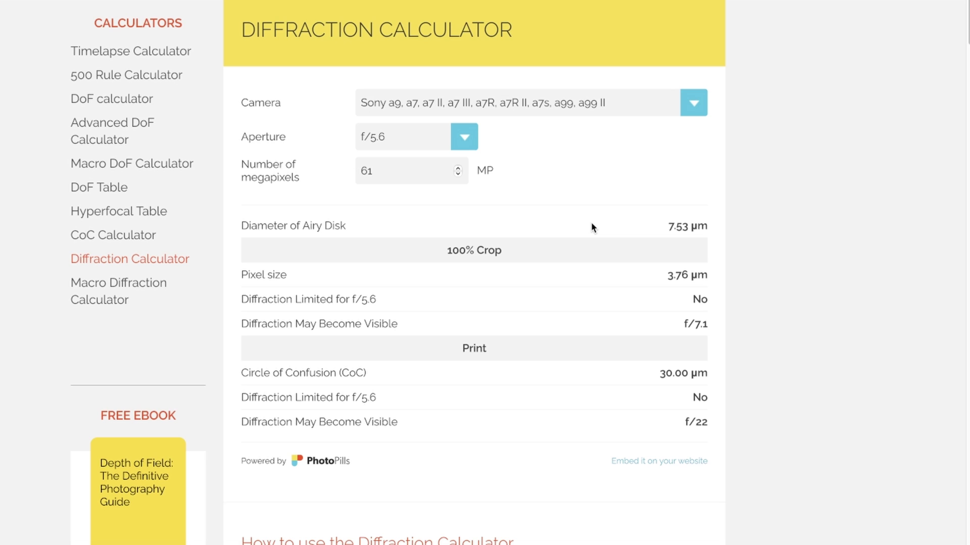
pyautogui.click(461, 134)
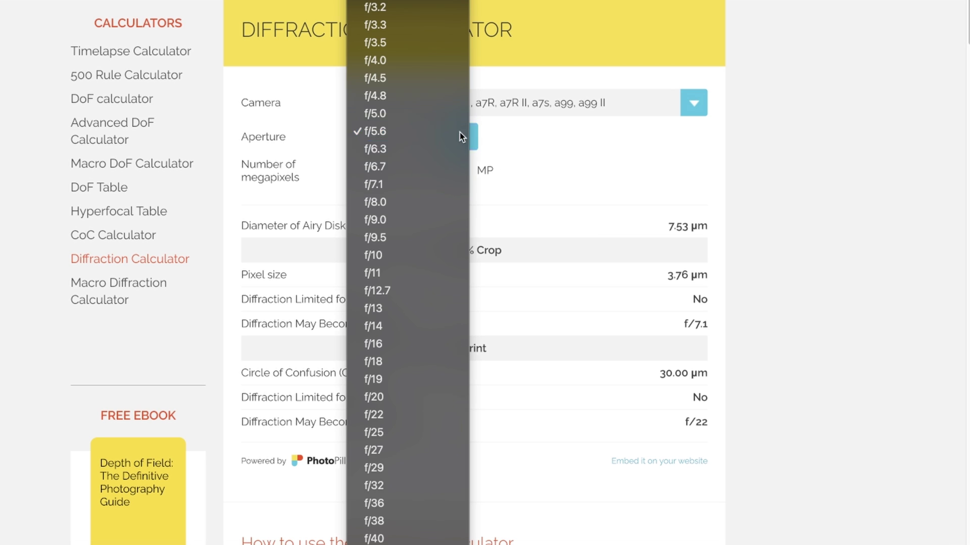
pyautogui.click(439, 149)
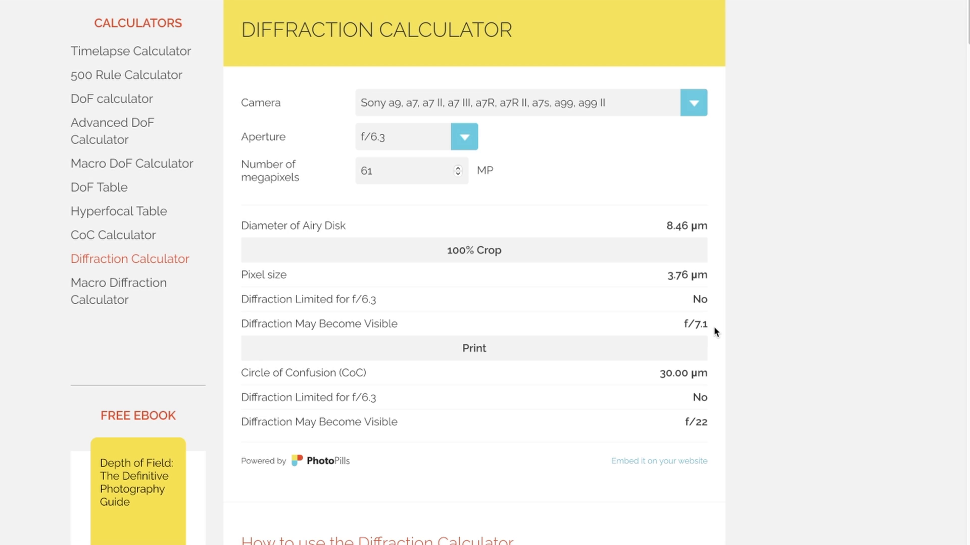
pyautogui.click(473, 139)
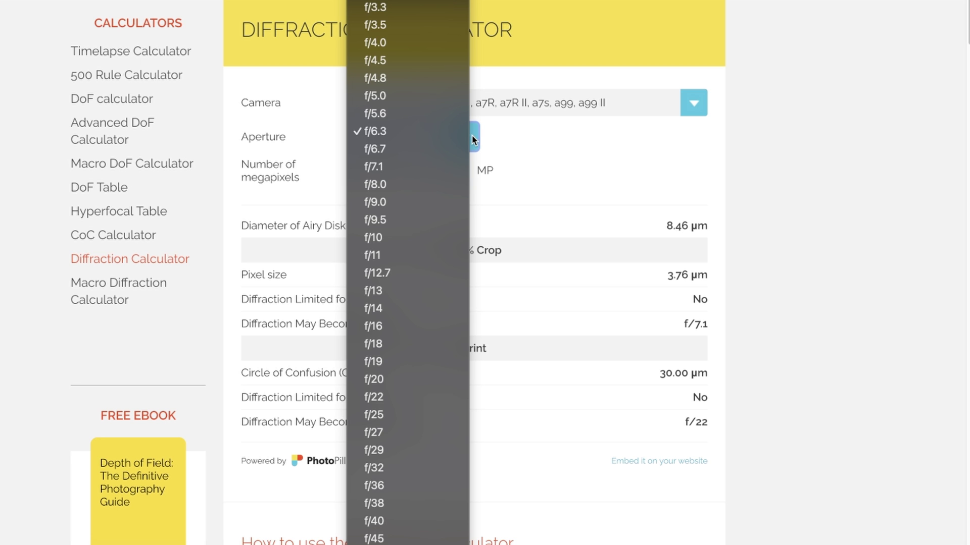
pyautogui.click(417, 166)
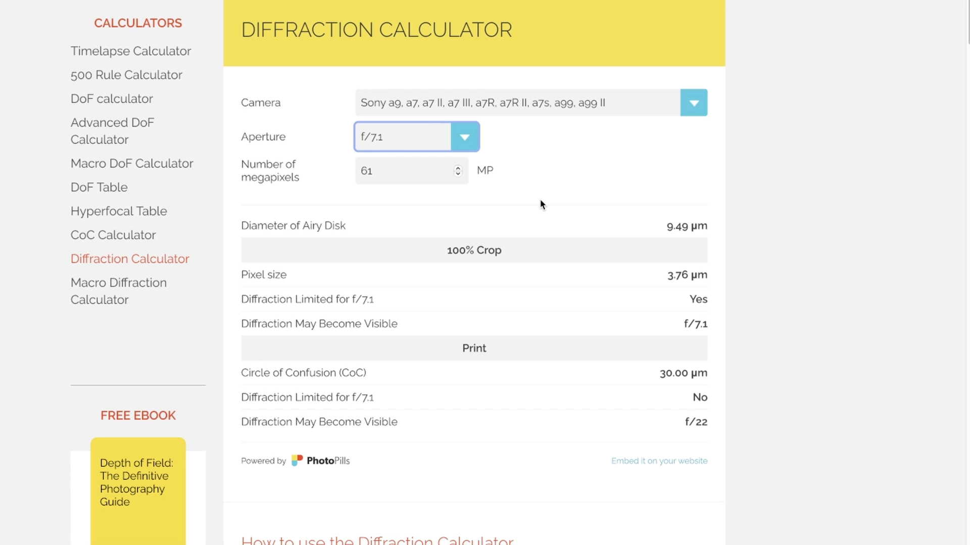
# Set the number of megapixels to 60 with the aperture at f/7.1.
pyautogui.click(428, 166)
pyautogui.hotkey('ctrl', 'a')
pyautogui.write('60')
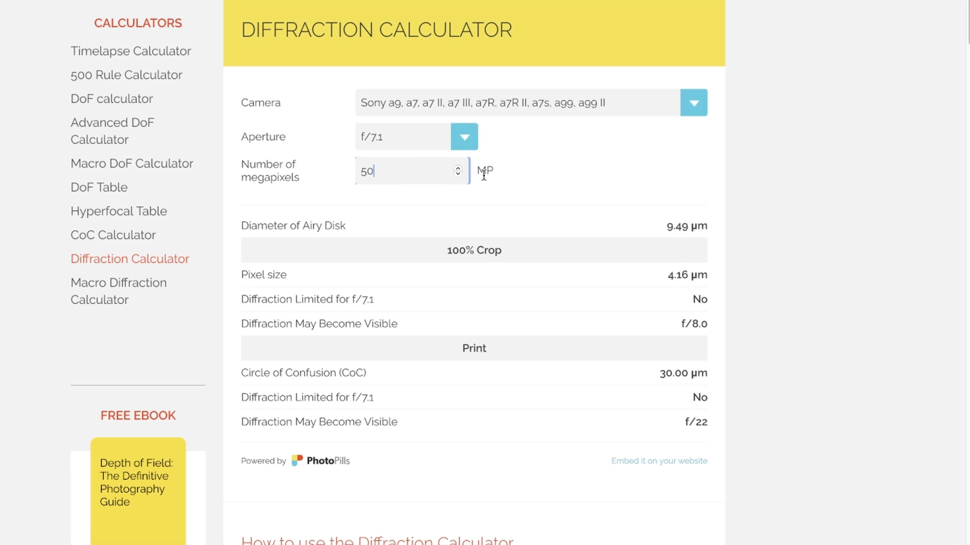
pyautogui.click(480, 208)
# Reduce the number of megapixels to 59 and recalculate the diffraction results.
pyautogui.click(398, 173)
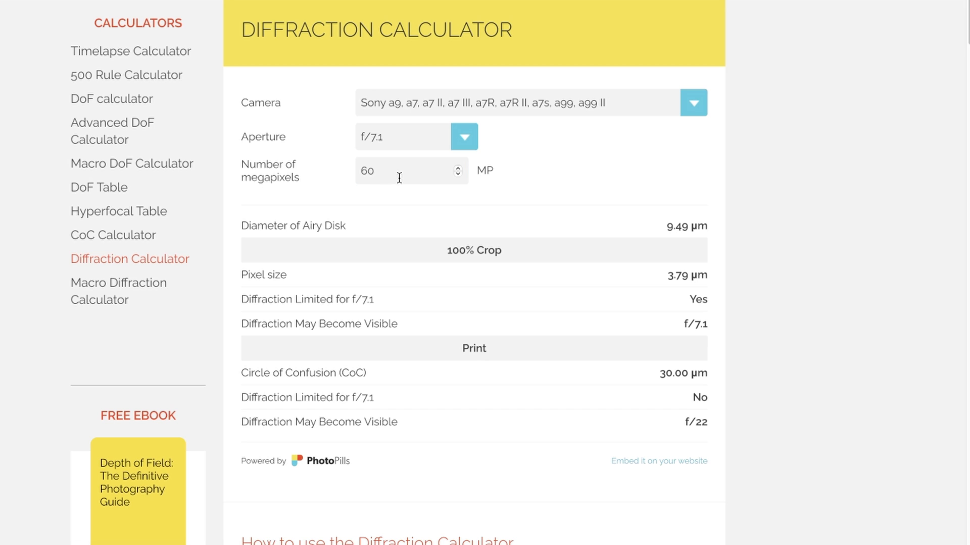
pyautogui.press('BackSpace')
pyautogui.press('BackSpace')
pyautogui.write('59')
pyautogui.click(532, 202)
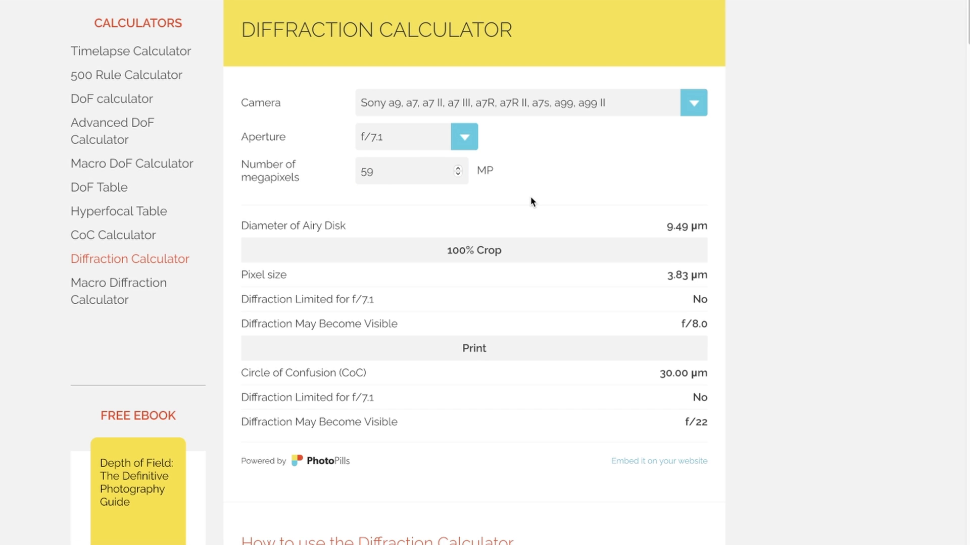
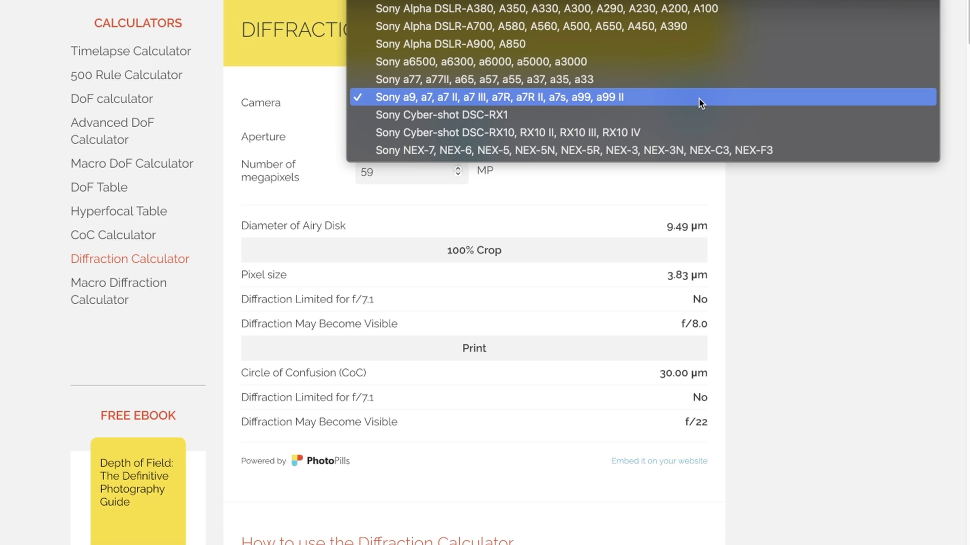
# Change the camera to Fujifilm GFX 50S, 50R.
pyautogui.scroll(10, 699, 99)
pyautogui.scroll(10, 699, 99)
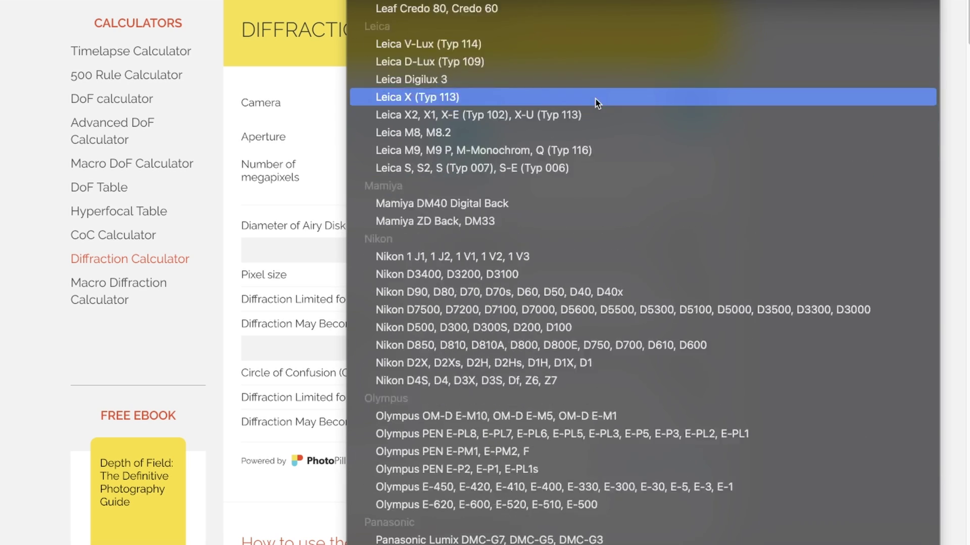
pyautogui.scroll(8, 596, 99)
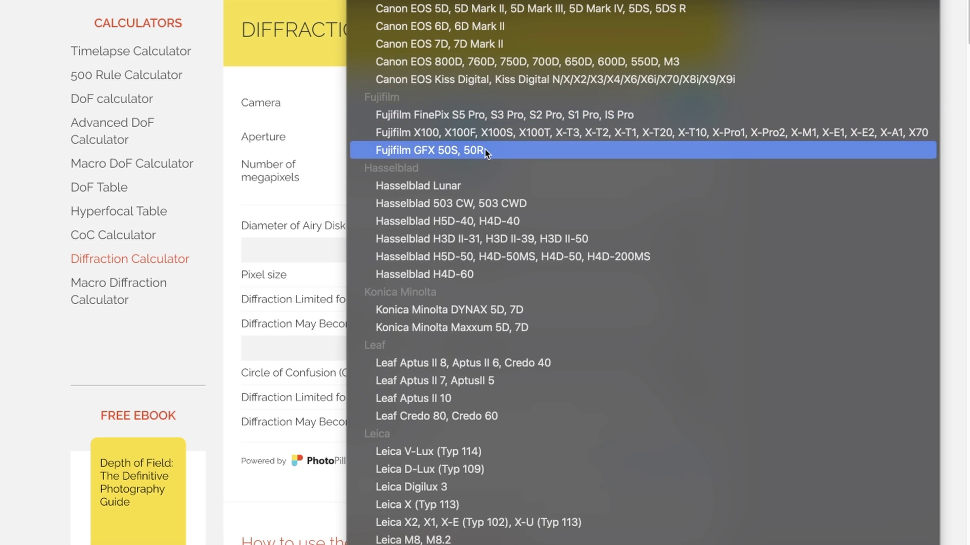
pyautogui.click(482, 151)
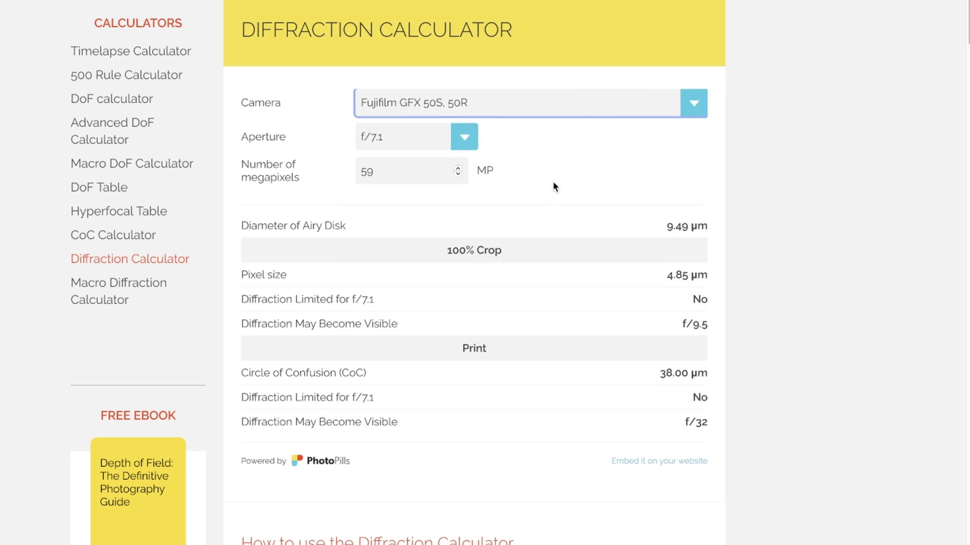
# Set the number of megapixels to 100 and the aperture to f/8.0 for the Fujifilm GFX camera.
pyautogui.doubleClick(362, 171)
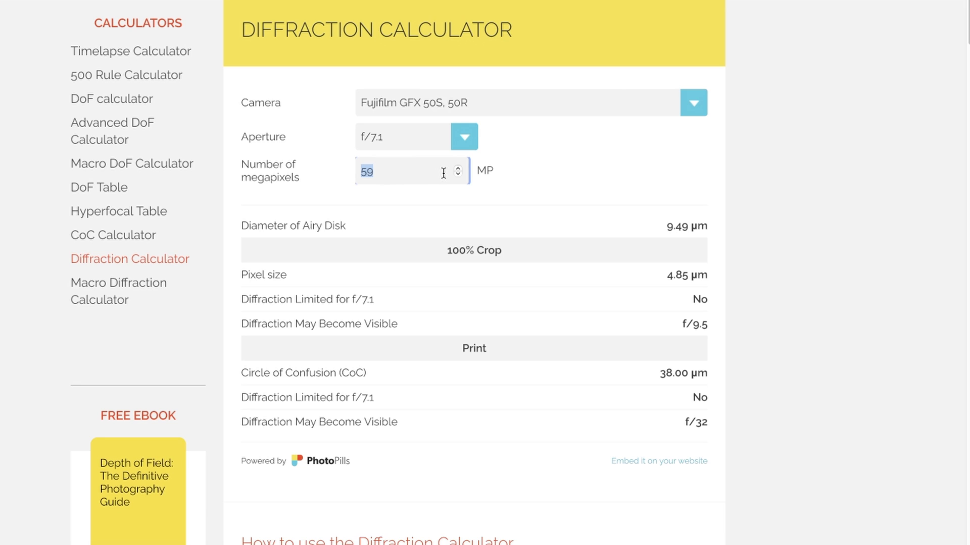
pyautogui.write('70')
pyautogui.press('BackSpace')
pyautogui.press('BackSpace')
pyautogui.write('5')
pyautogui.press('BackSpace')
pyautogui.write('100')
pyautogui.click(544, 197)
pyautogui.click(474, 143)
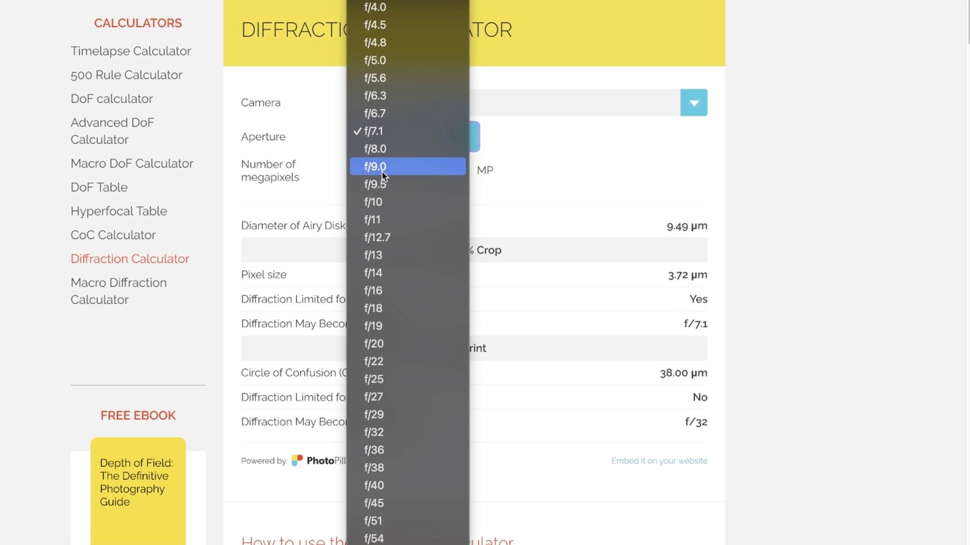
pyautogui.click(399, 150)
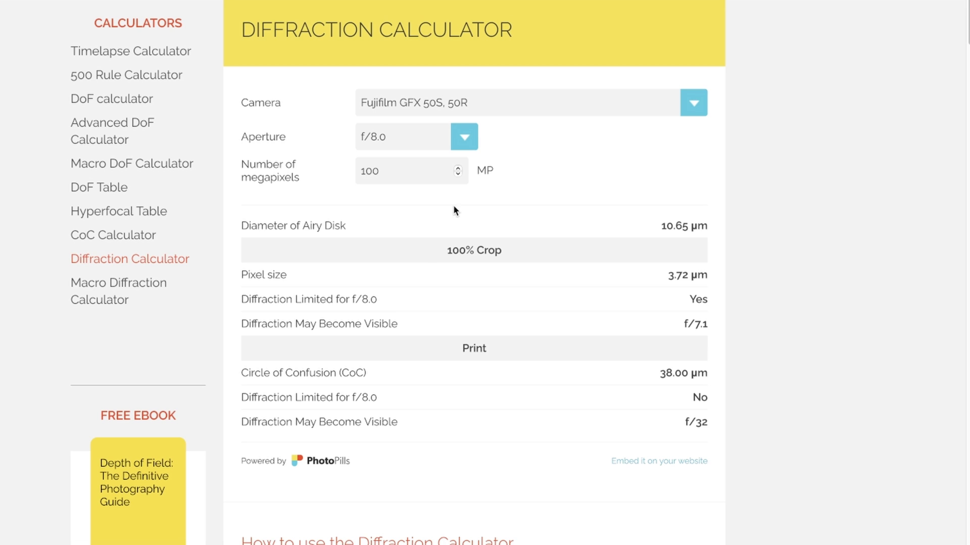
# Set the number of megapixels to 75 and the aperture to f/11.
pyautogui.click(392, 177)
pyautogui.press('BackSpace')
pyautogui.press('BackSpace')
pyautogui.press('BackSpace')
pyautogui.write('75')
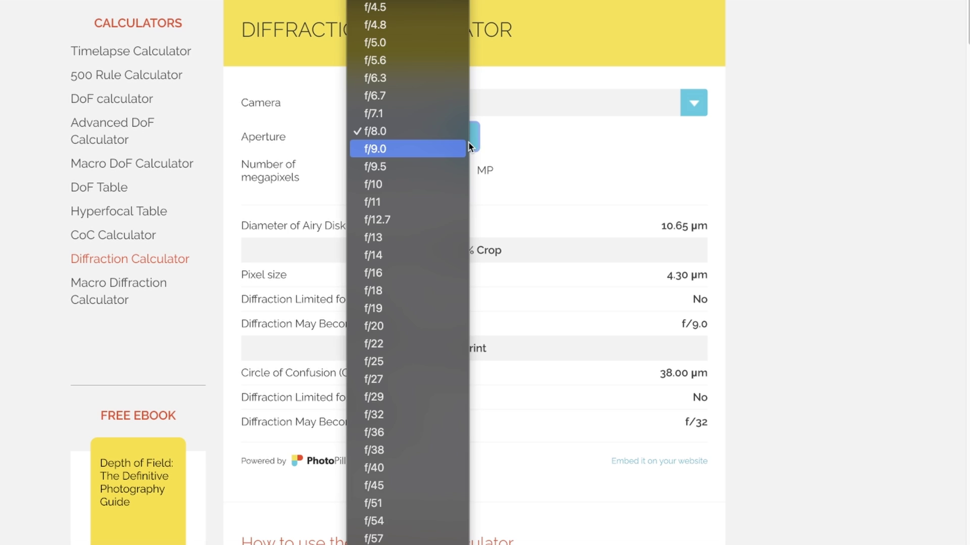
pyautogui.click(426, 202)
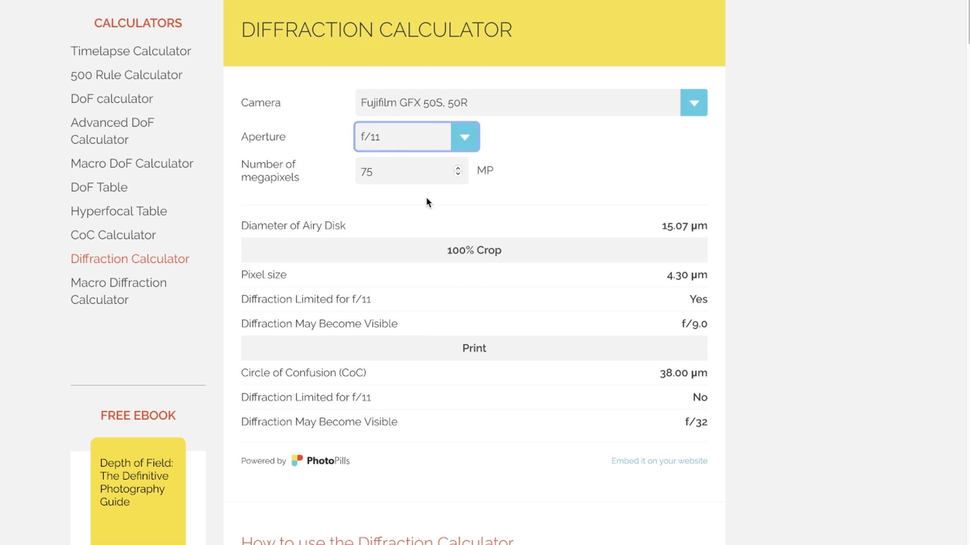
# Set the number of megapixels to 50 with the aperture at f/11.
pyautogui.click(392, 175)
pyautogui.press('BackSpace')
pyautogui.press('BackSpace')
pyautogui.write('50')
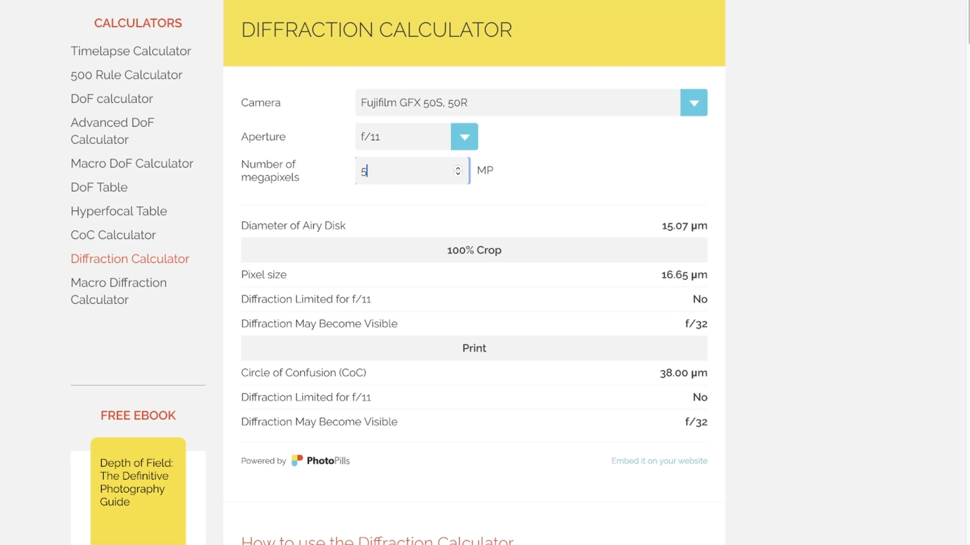
pyautogui.click(539, 216)
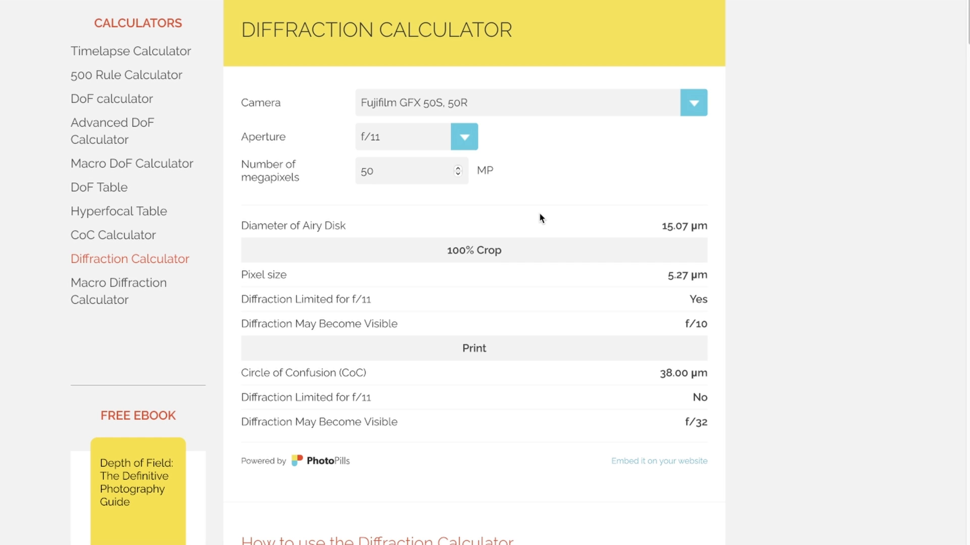
# Change the aperture to f/10 for the 50 MP Fujifilm GFX sensor.
pyautogui.click(429, 182)
pyautogui.click(462, 139)
pyautogui.click(411, 113)
# Reduce the number of megapixels to 49 with the aperture at f/10.
pyautogui.click(398, 172)
pyautogui.press('BackSpace')
pyautogui.press('BackSpace')
pyautogui.write('49')
pyautogui.click(509, 199)
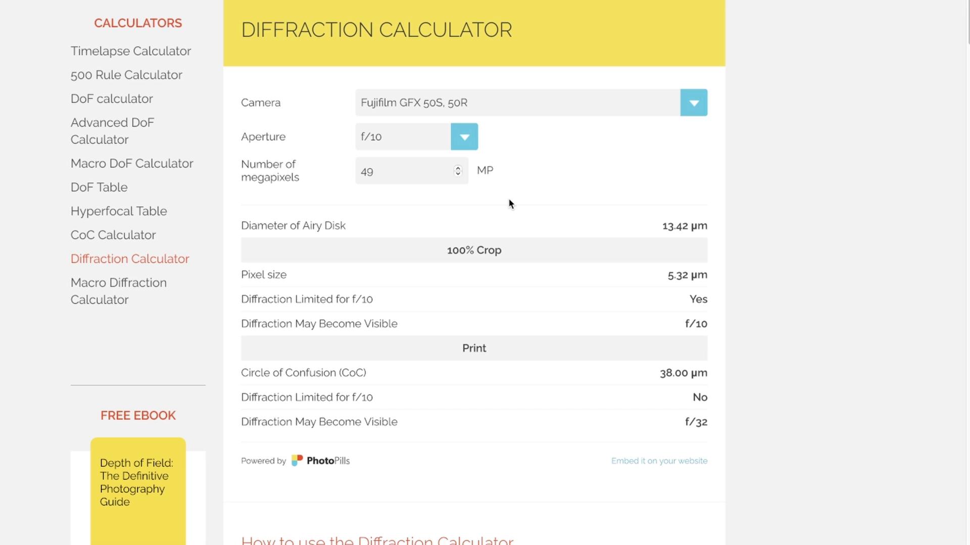
# Reduce the number of megapixels to 48 and recalculate the diffraction results.
pyautogui.click(379, 173)
pyautogui.press('BackSpace')
pyautogui.write('8')
pyautogui.click(553, 211)
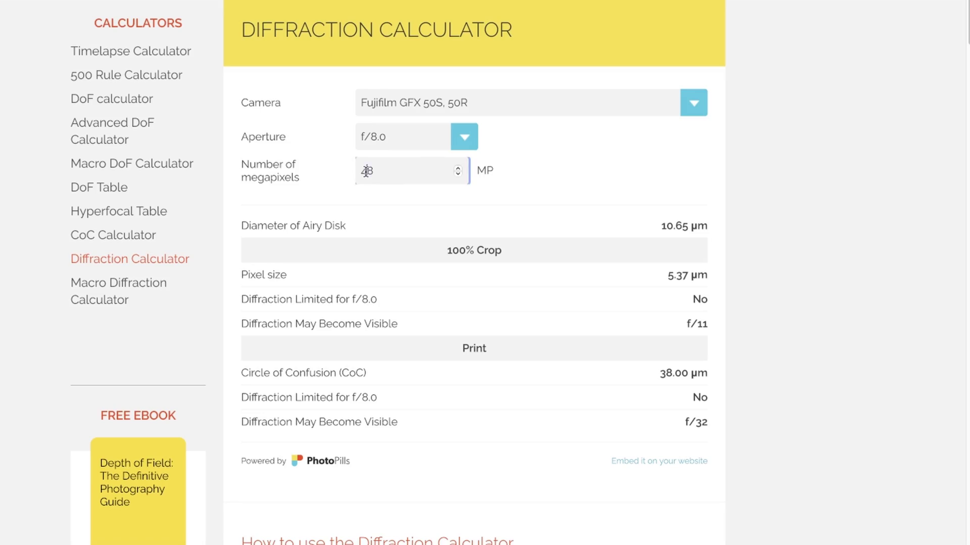
# Try 75, 77 and 76 megapixels at f/8.0 for the Fujifilm GFX camera, ending at 75.
pyautogui.moveTo(368, 172); pyautogui.dragTo(387, 172)
pyautogui.press('BackSpace')
pyautogui.press('BackSpace')
pyautogui.write('75')
pyautogui.click(386, 171)
pyautogui.press('BackSpace')
pyautogui.write('7')
pyautogui.press('BackSpace')
pyautogui.write('6')
pyautogui.press('BackSpace')
pyautogui.write('5')
pyautogui.click(545, 198)
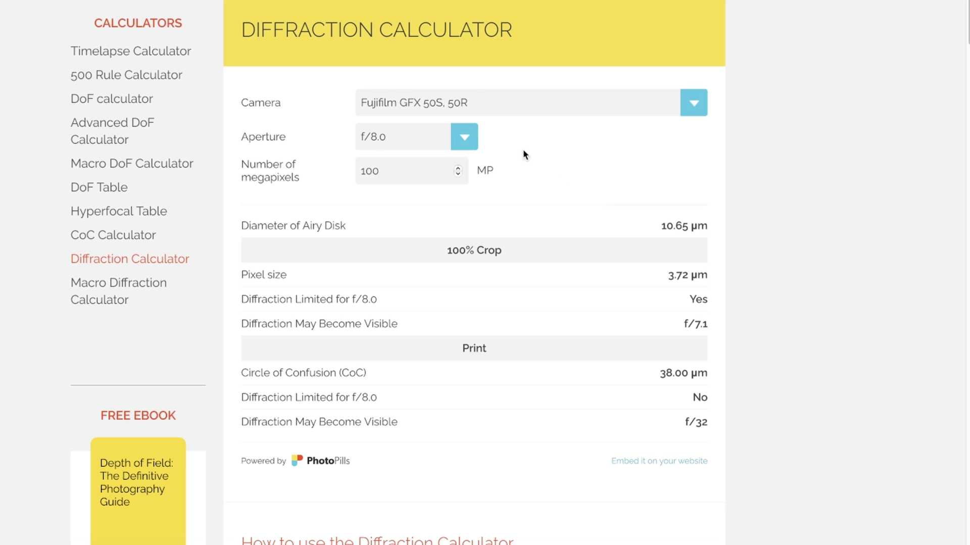
# Lower the aperture to f/7.1 and on to f/6.7 for the 100 MP Fujifilm GFX sensor.
pyautogui.click(459, 139)
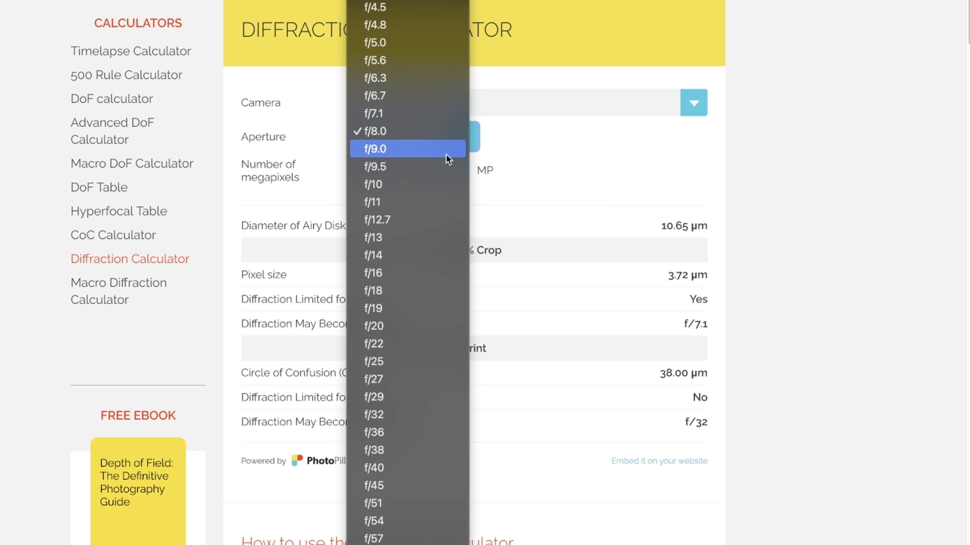
pyautogui.click(429, 116)
pyautogui.click(465, 137)
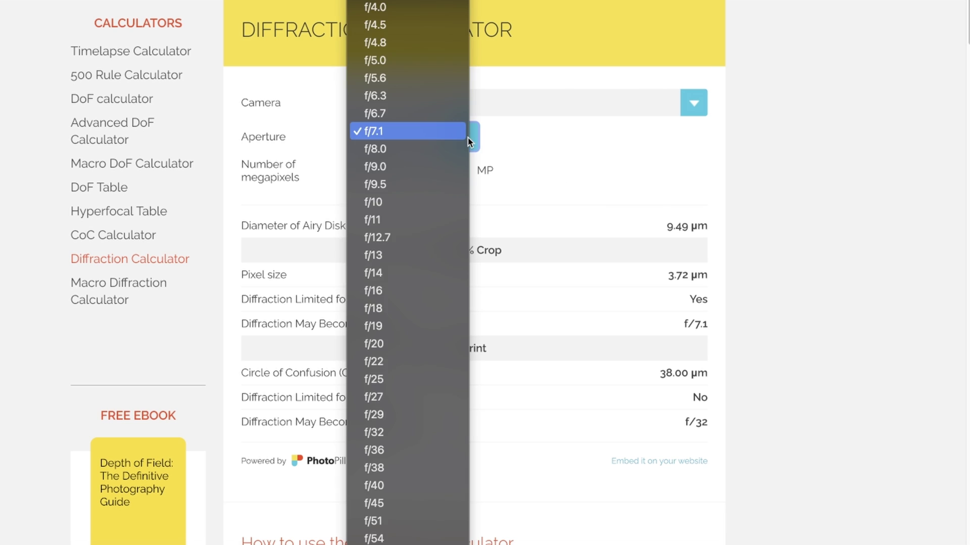
pyautogui.click(447, 113)
pyautogui.click(597, 208)
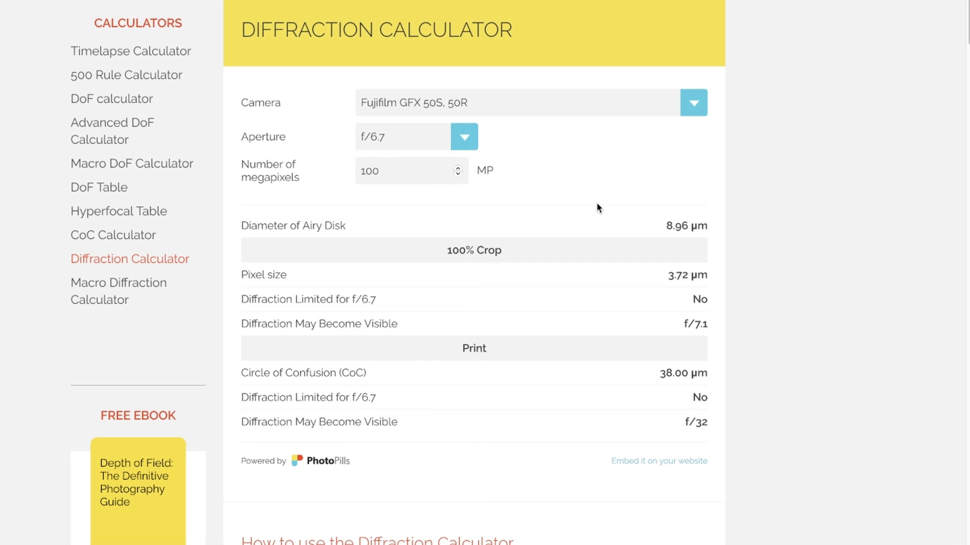